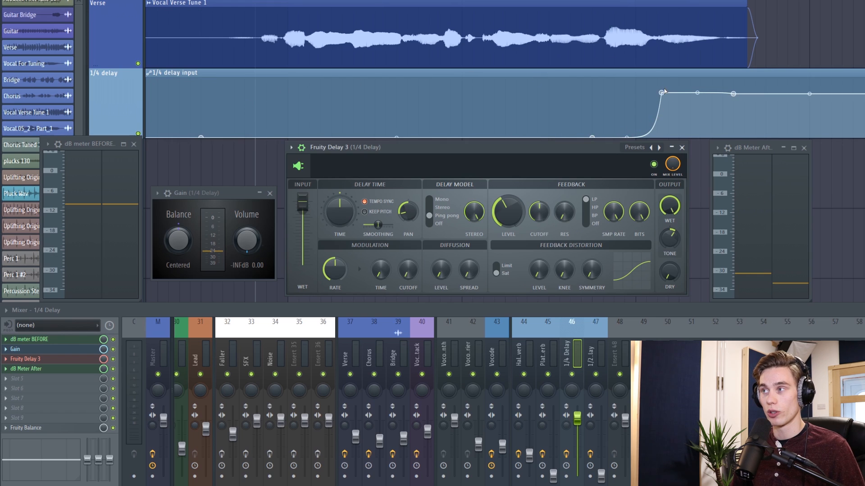
- Play the verse vocal through the 1/4 Delay channel with the automated Gain effect placed before Fruity Delay 3
click(658, 0)
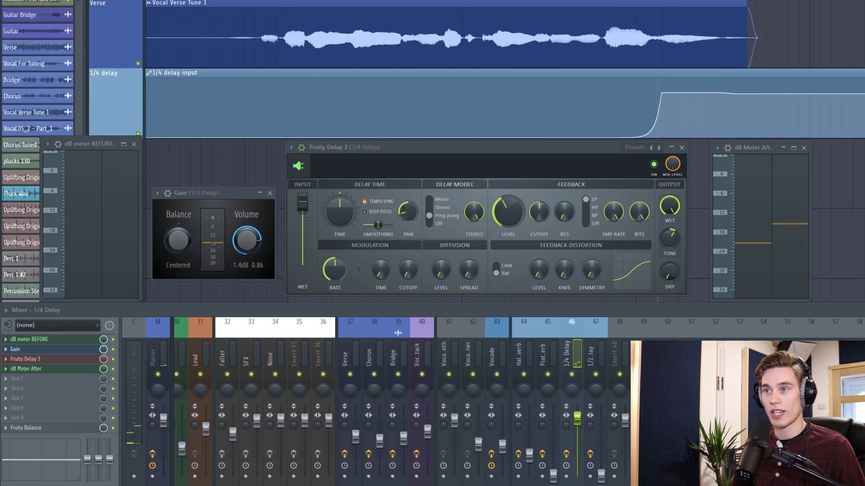
click(277, 0)
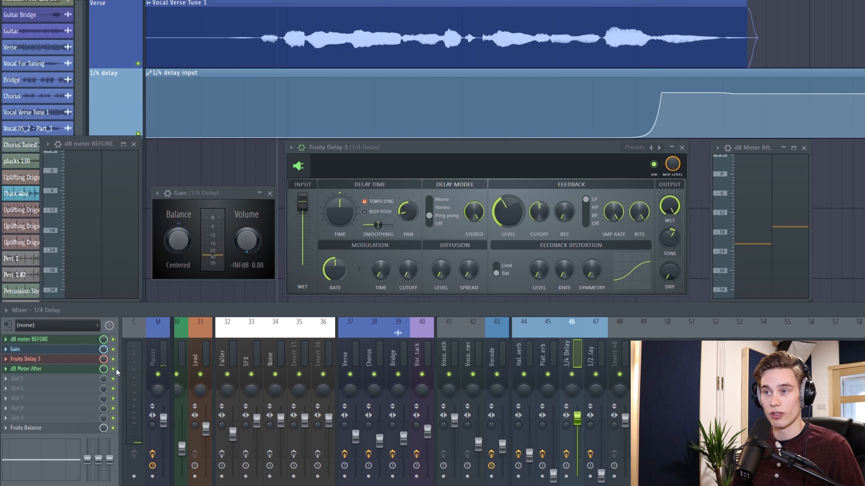
click(113, 350)
key(space)
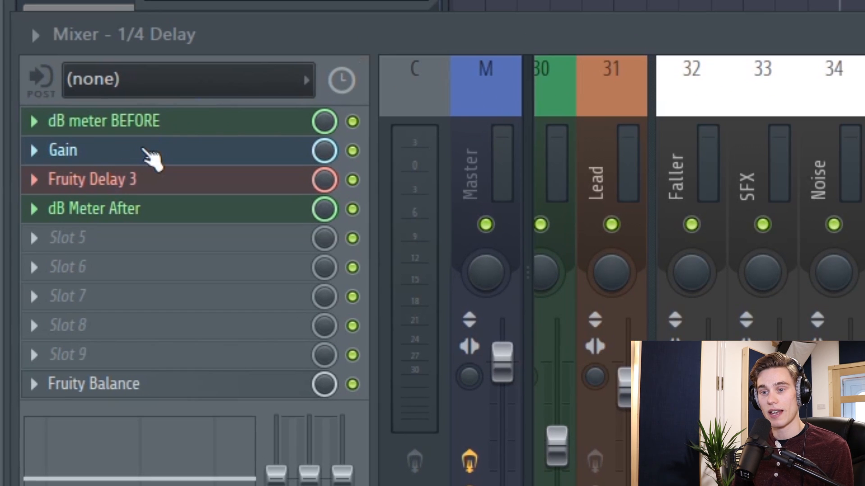
- Move Gain below dB Meter After in the 1/4 Delay chain, arrange the plugin windows to match, and play the verse vocal
drag(151, 157, 151, 216)
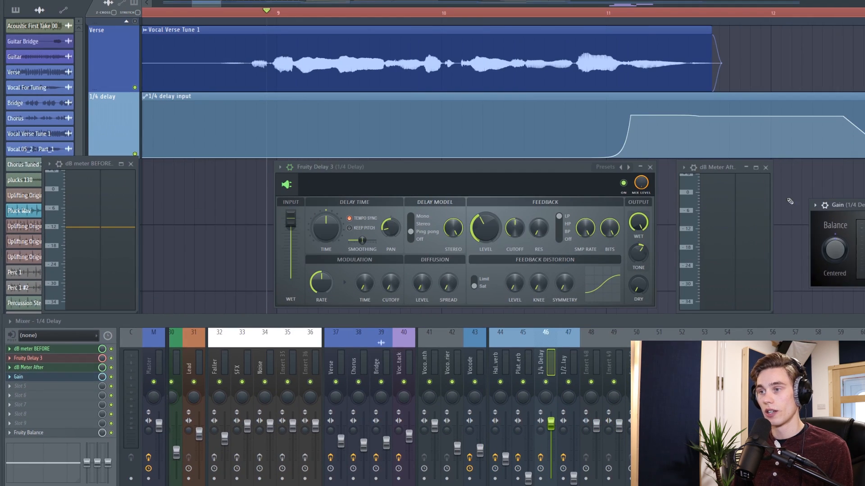
drag(534, 167, 465, 169)
drag(746, 175, 693, 180)
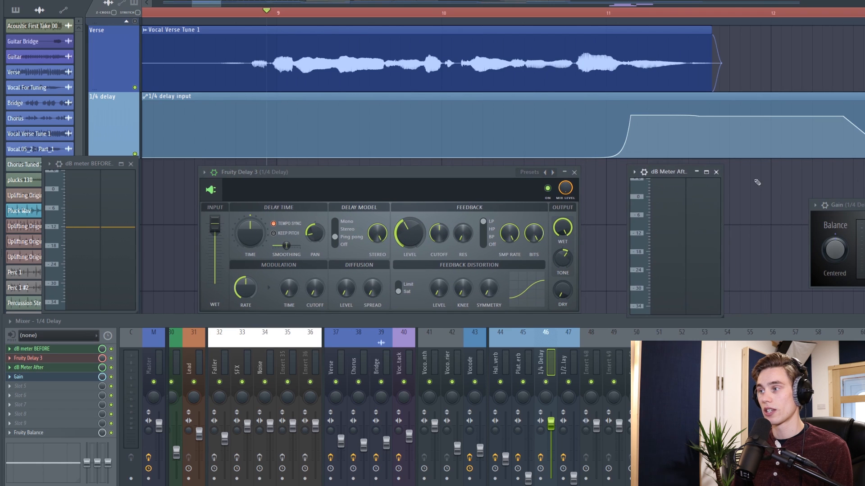
drag(855, 205, 823, 211)
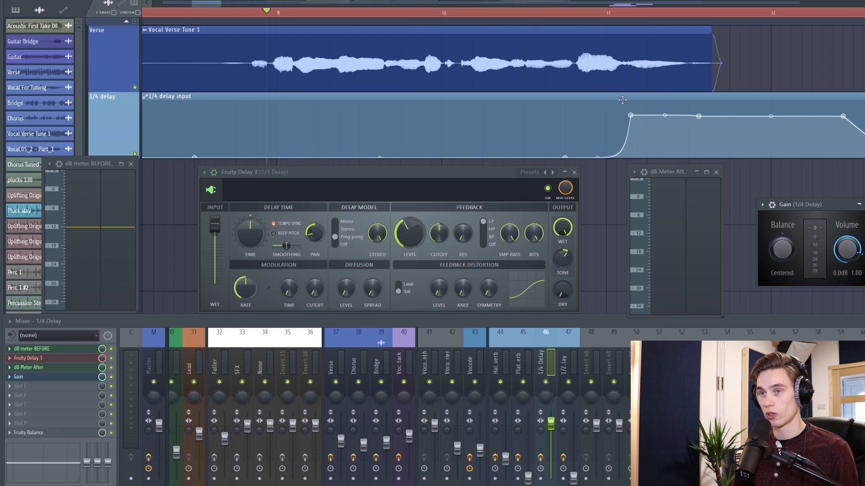
key(space)
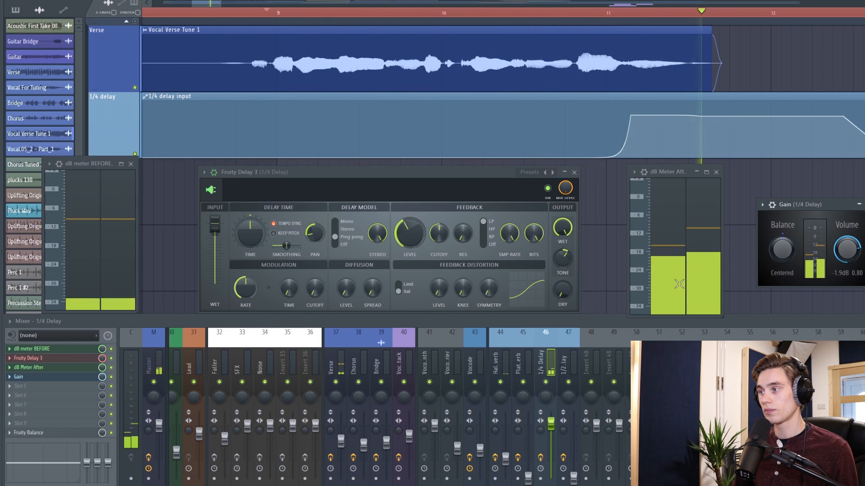
key(space)
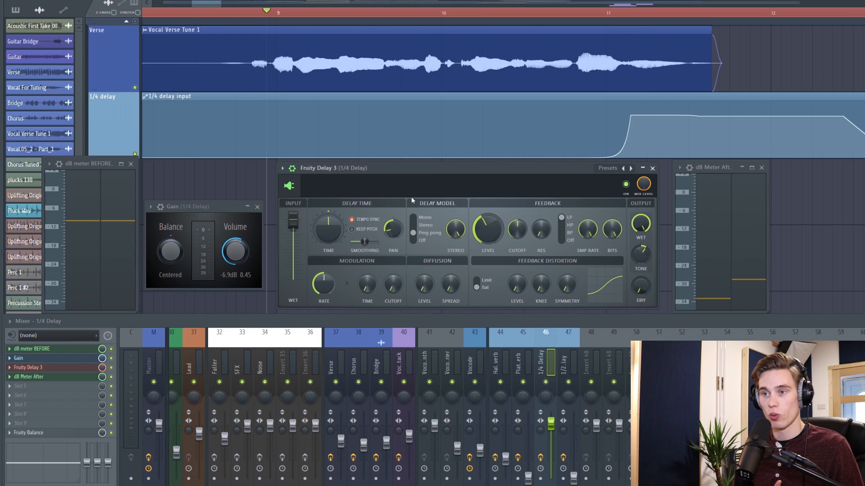
- Raise the volume of the Gain plugin on the 1/4 Delay channel to -2.5 dB
drag(234, 252, 235, 243)
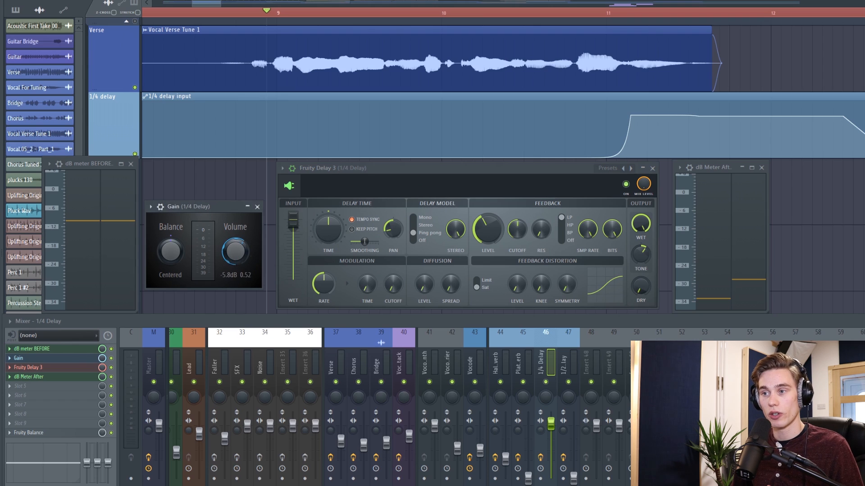
click(297, 236)
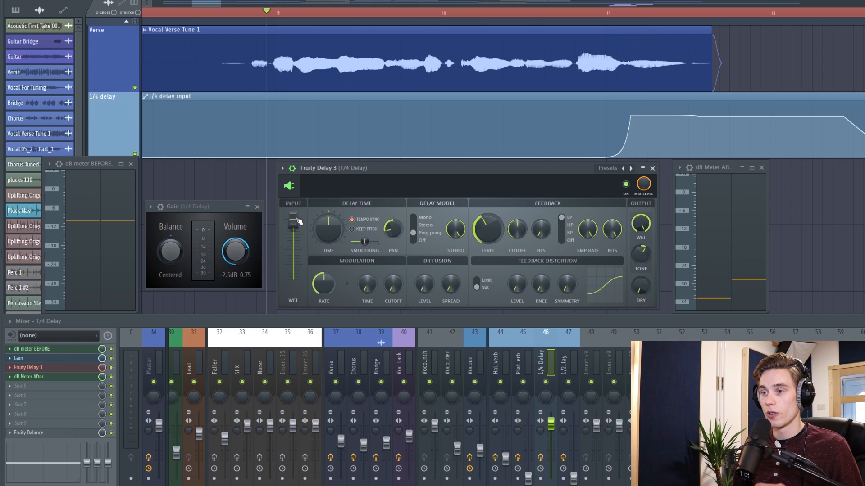
mouse_move(296, 221)
mouse_down()
mouse_move(296, 274)
mouse_move(296, 221)
mouse_up()
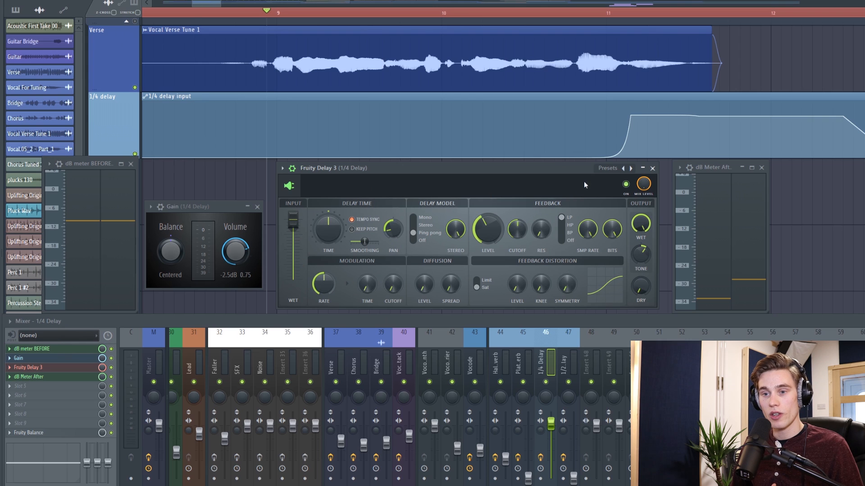
- Move dB Meter After down one slot and load the Repeater delay plugin in the free slot after Fruity Delay 3
drag(45, 382, 42, 381)
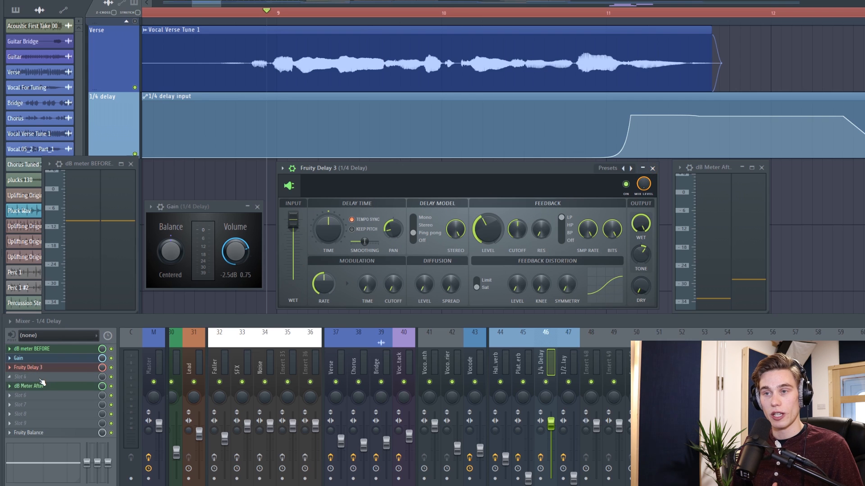
right_click(41, 382)
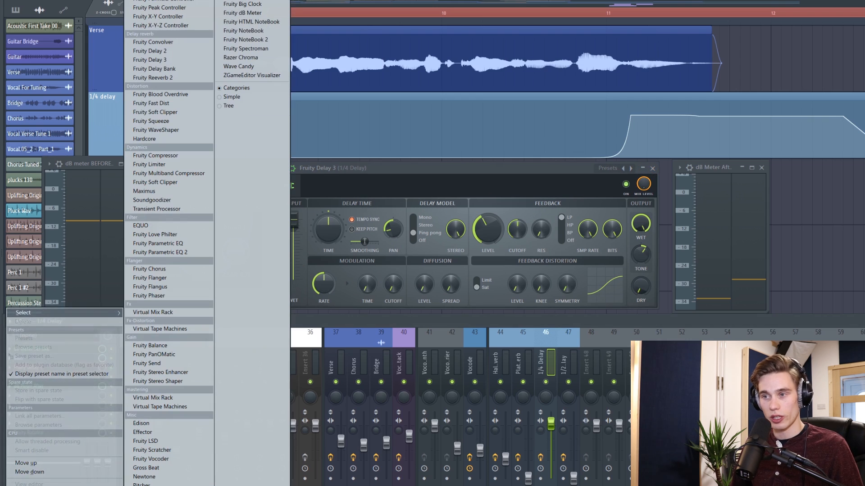
click(153, 1)
scroll(337, 194, down, 10)
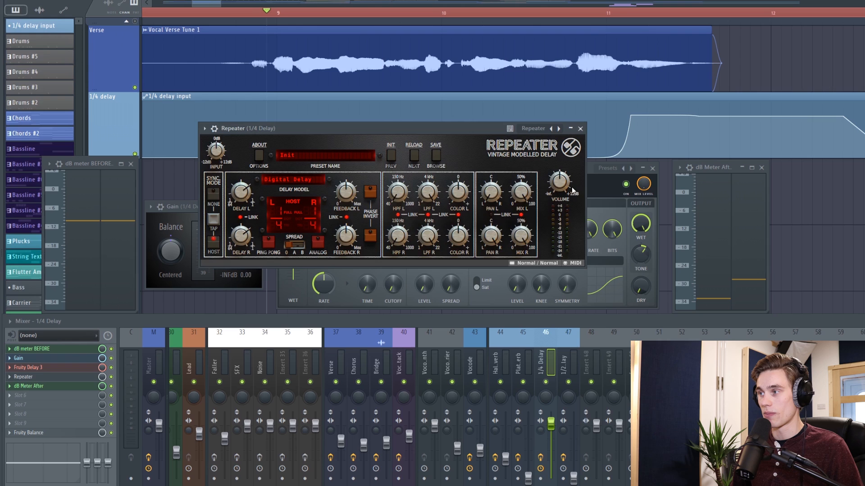
- Bypass and close Fruity Delay 3, and place the Repeater window between the Gain and dB Meter After windows
click(652, 168)
click(652, 168)
drag(393, 132, 468, 177)
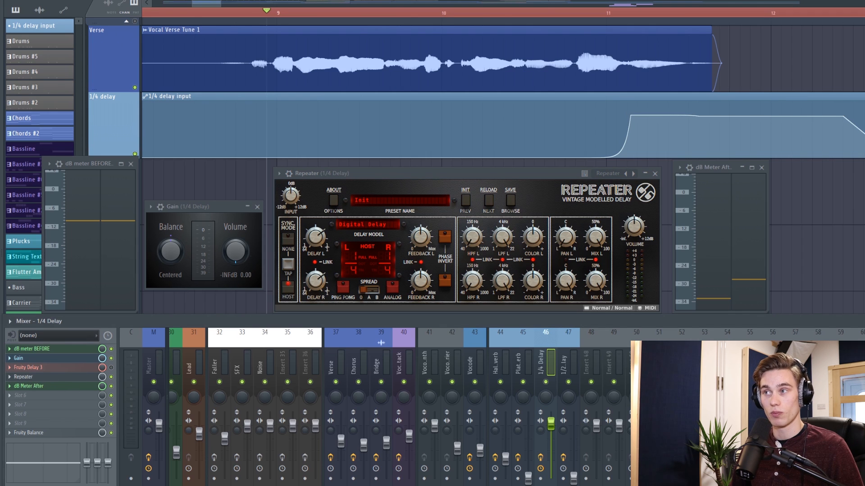
- Play the vocal from just after bar 10 to check Repeater's output against the Gain automation on the meters
click(465, 17)
key(space)
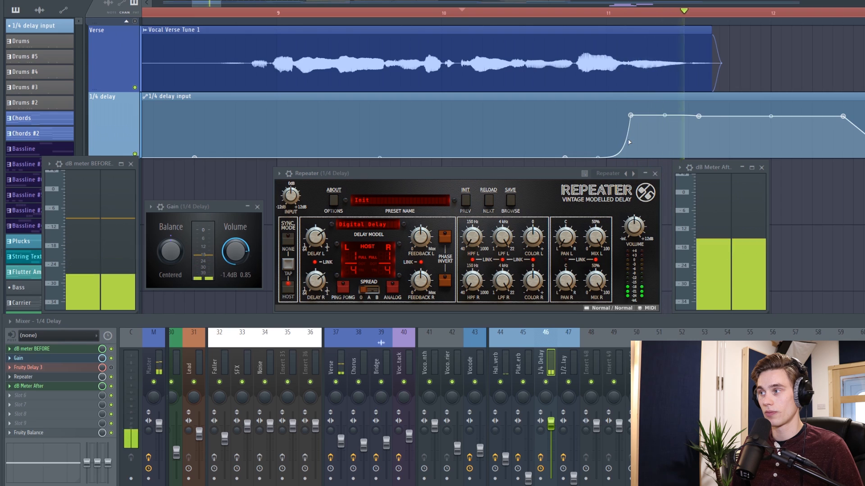
key(space)
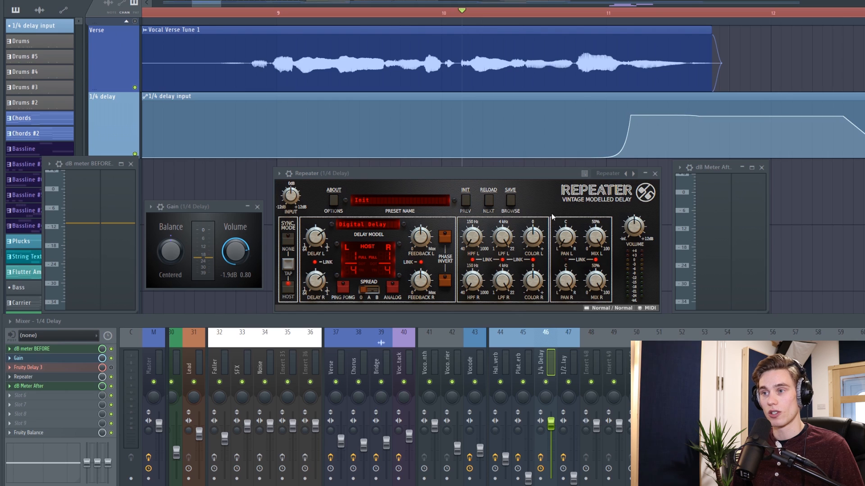
- Turn Repeater's input gain down to -12.0 dB and back up to 0 dB
drag(291, 195, 289, 229)
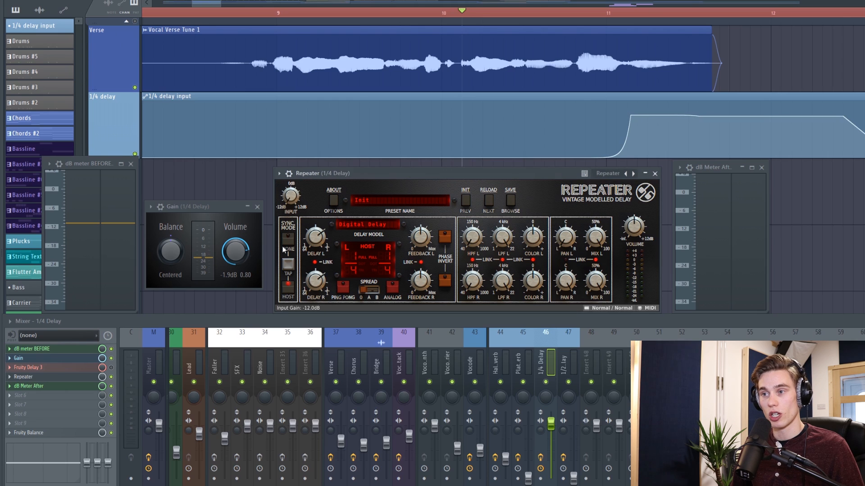
drag(291, 224, 290, 195)
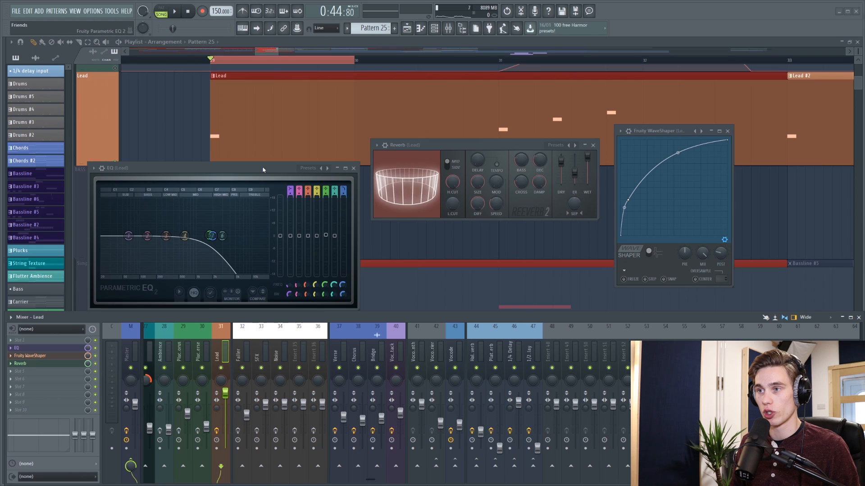
- Rearrange the EQ, Fruity WaveShaper and Reverb windows of the Lead channel and play the lead part
drag(263, 170, 262, 174)
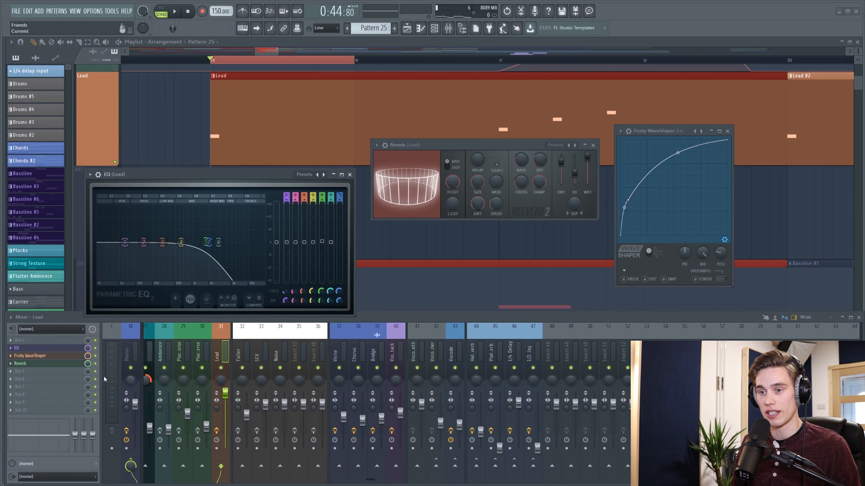
click(95, 363)
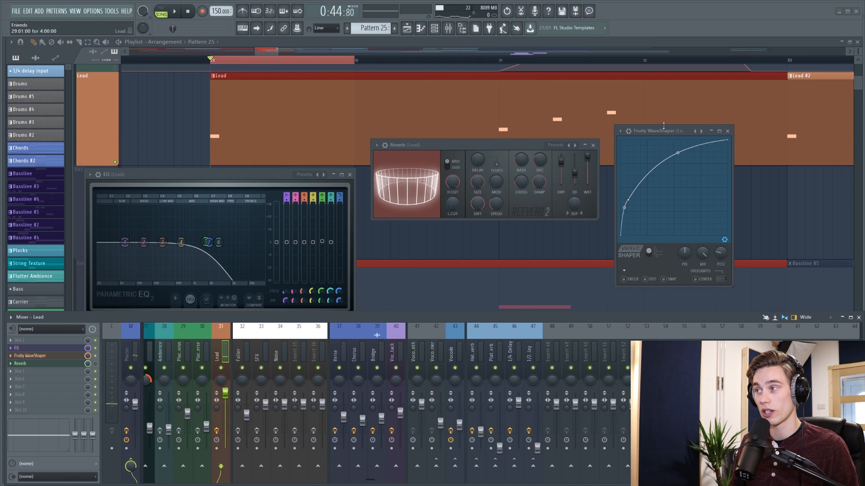
drag(664, 127, 671, 118)
key(space)
key(space)
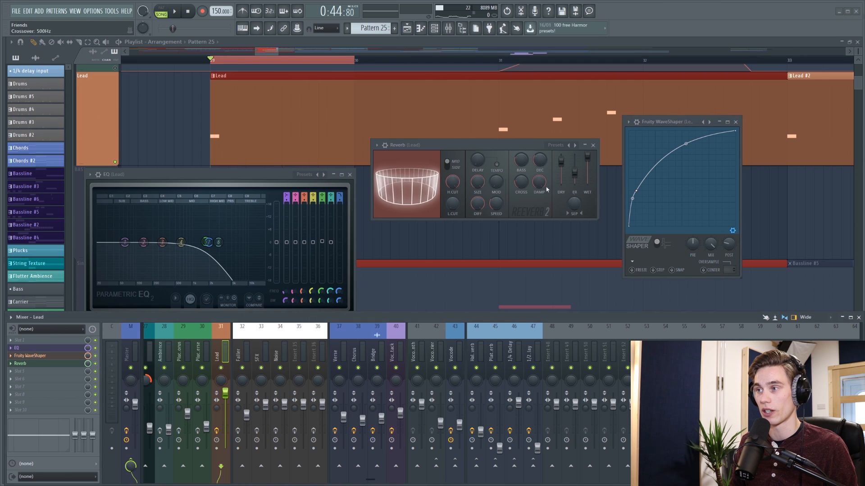
key(space)
key(space)
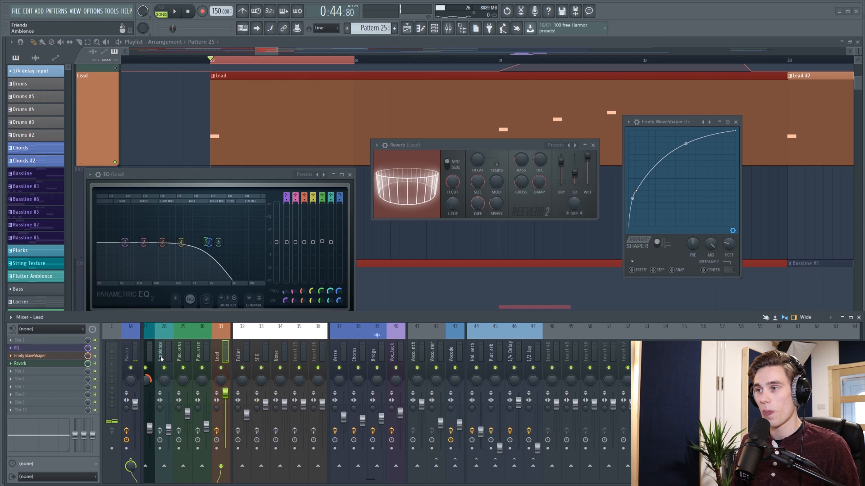
drag(460, 165, 456, 207)
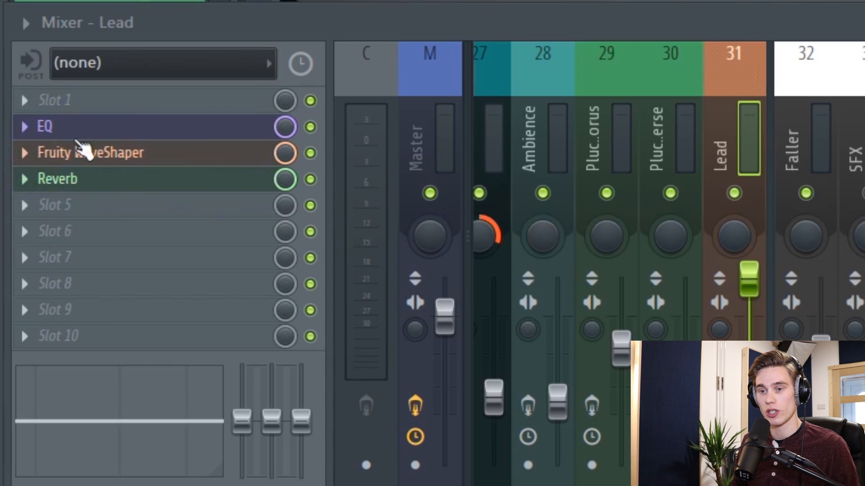
- Move EQ to the end of the Lead chain during playback, giving the order Fruity WaveShaper, Reverb, EQ
scroll(77, 132, down, 1)
scroll(92, 154, up, 1)
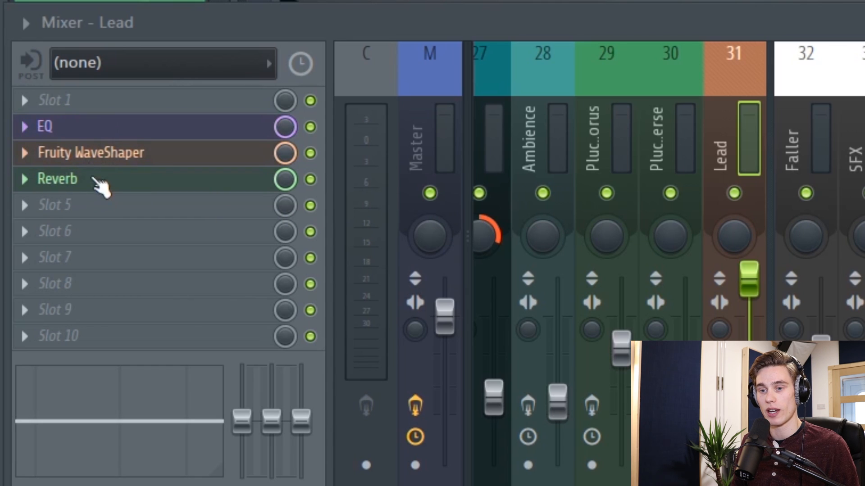
scroll(93, 179, up, 1)
scroll(96, 184, up, 1)
scroll(116, 151, up, 1)
scroll(120, 162, up, 1)
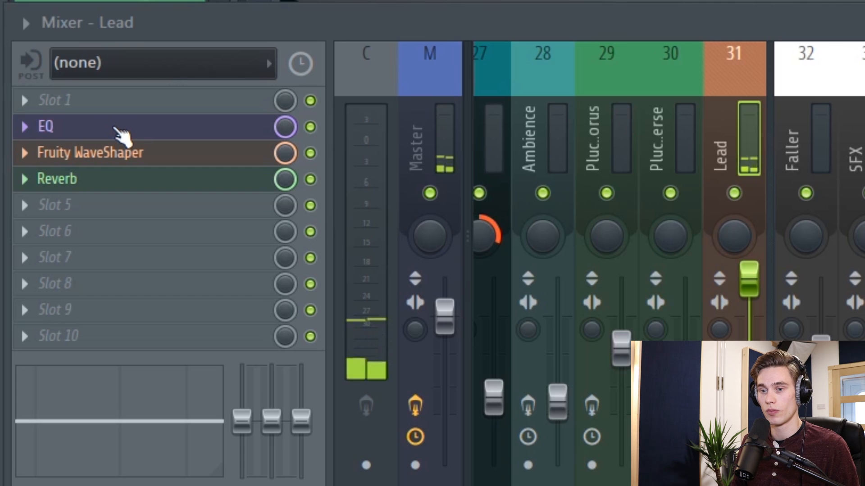
scroll(122, 139, down, 1)
scroll(106, 186, up, 1)
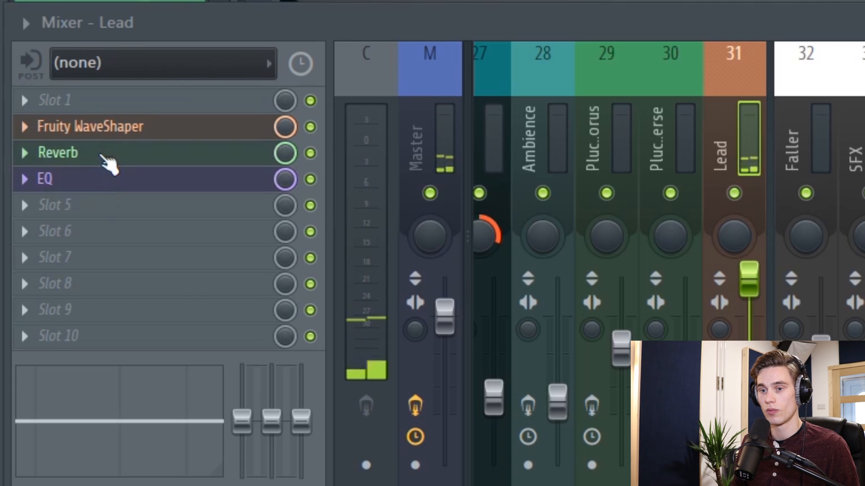
- Audition the Lead chain with Reverb first, and with the order EQ, Reverb, Fruity WaveShaper
scroll(126, 133, down, 1)
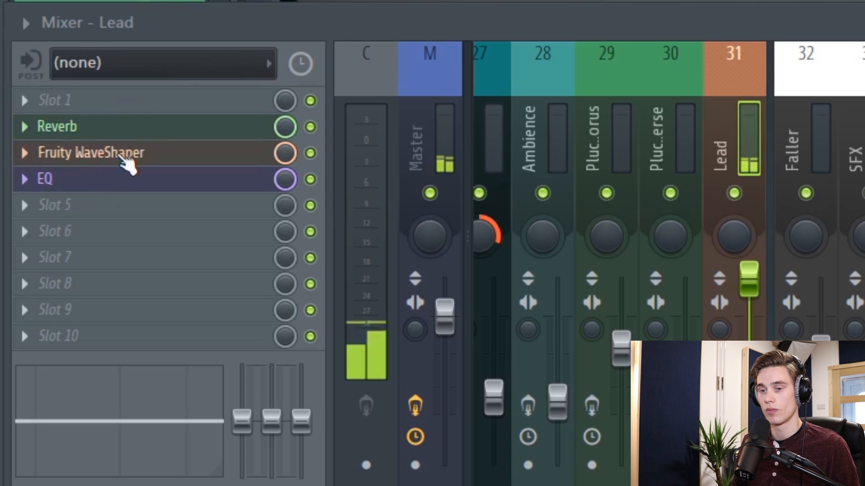
scroll(126, 160, down, 1)
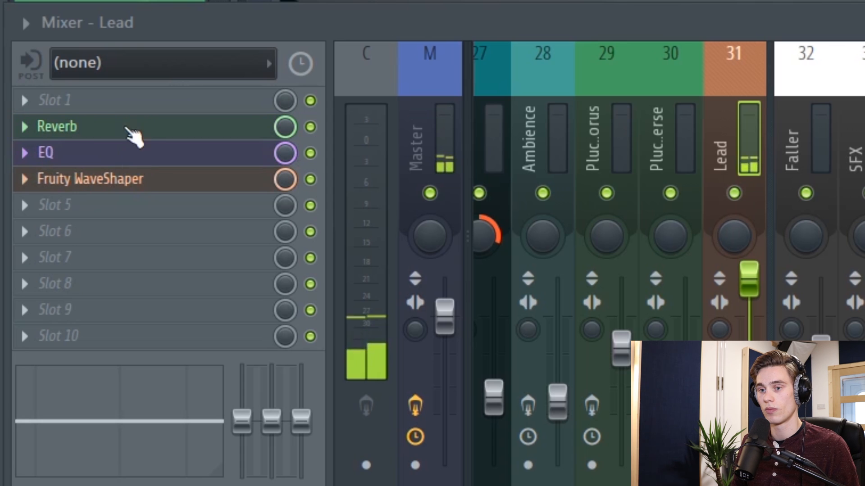
scroll(128, 131, down, 1)
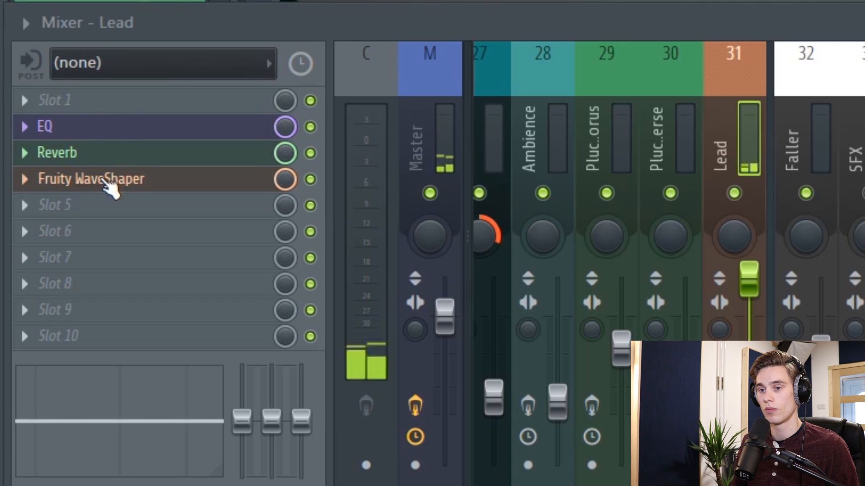
- Swap Fruity WaveShaper and Reverb on the Lead channel to compare reverb after and before the distortion
scroll(113, 182, up, 1)
mouse_move(108, 162)
mouse_down()
mouse_move(109, 137)
mouse_move(122, 168)
mouse_up()
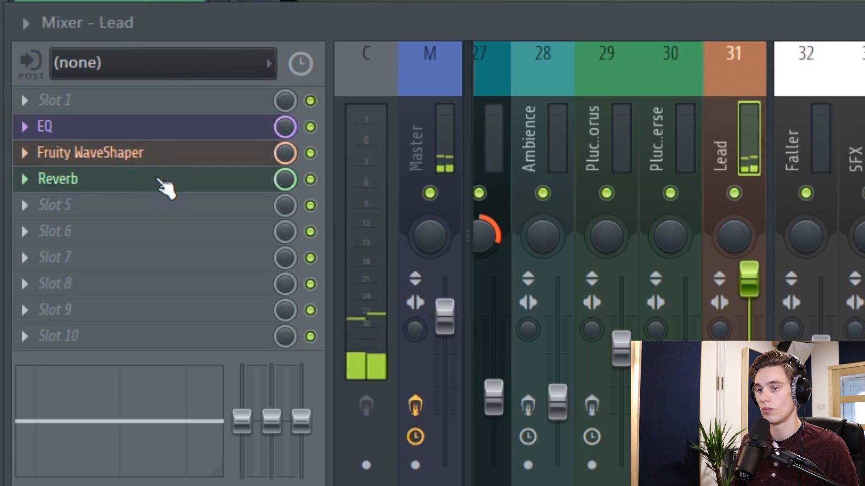
drag(165, 187, 166, 161)
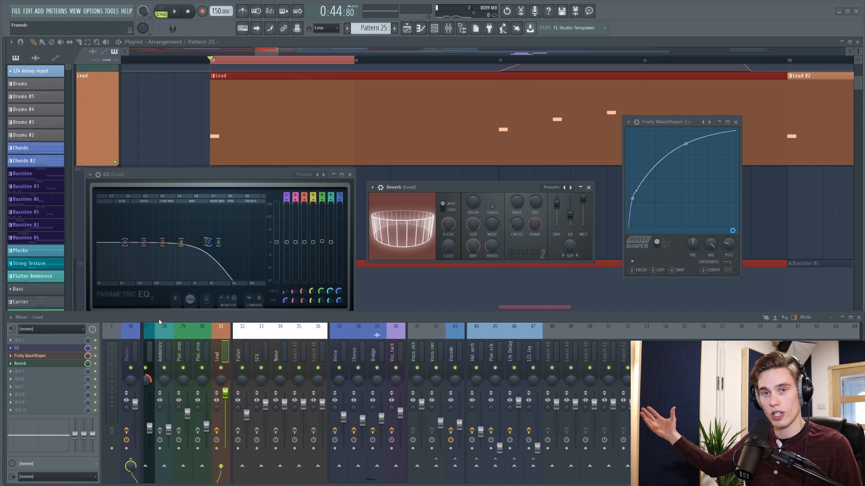
- Move EQ to the end of the Lead chain after Reverb, comparing it with EQ placed first
drag(46, 349, 47, 367)
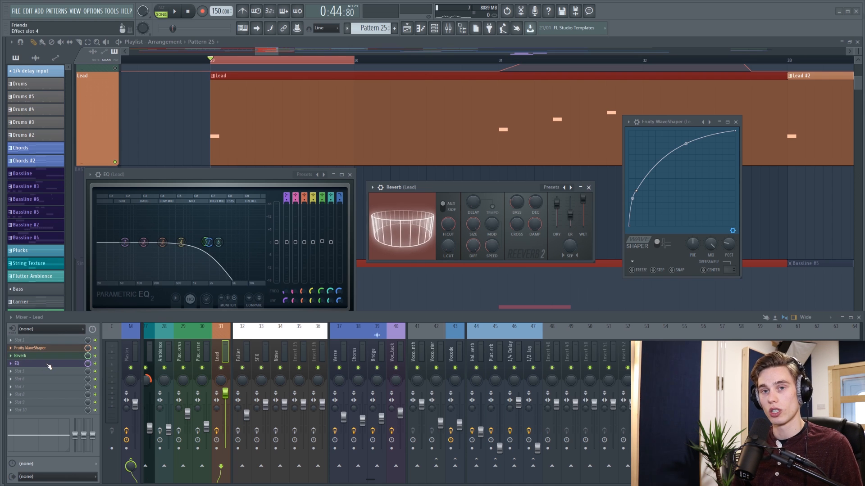
drag(66, 363, 66, 348)
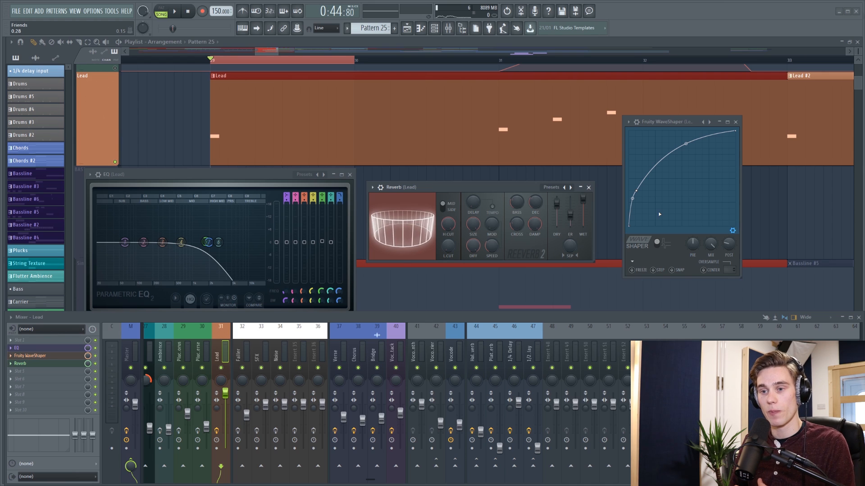
drag(52, 359, 51, 367)
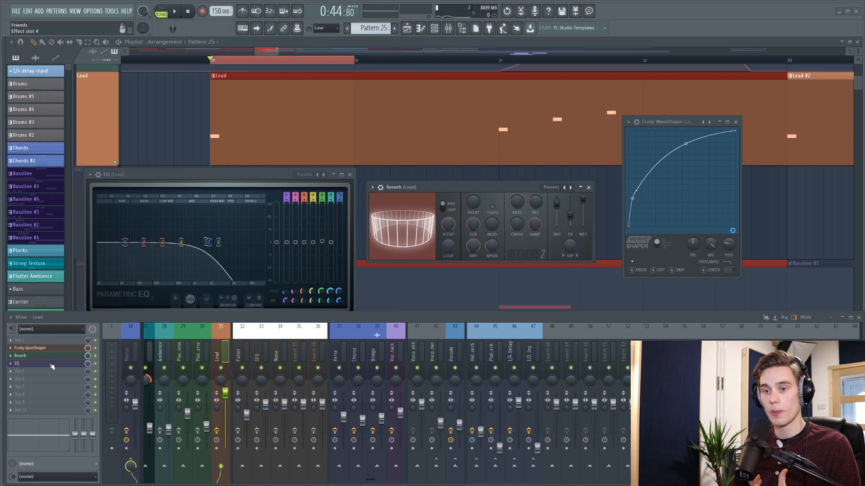
- Reorder the Lead channel's effects so that EQ comes first, followed by Reverb and Fruity WaveShaper
drag(52, 367, 46, 359)
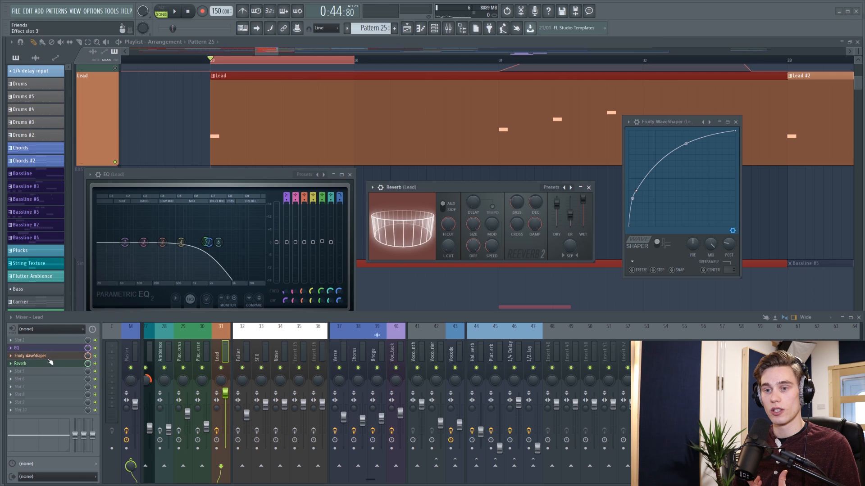
drag(53, 359, 53, 367)
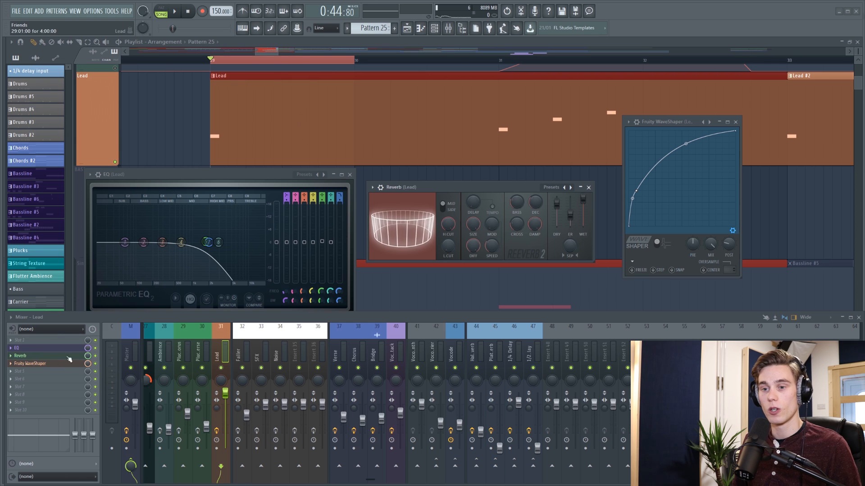
- Compare the Lead chain with Fruity WaveShaper first, before EQ and Reverb, and with it moved back behind Reverb
drag(57, 363, 50, 348)
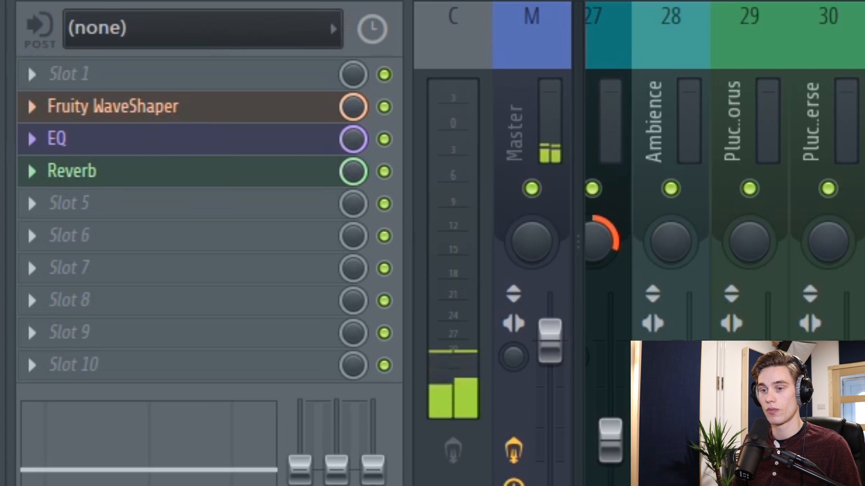
drag(252, 119, 252, 180)
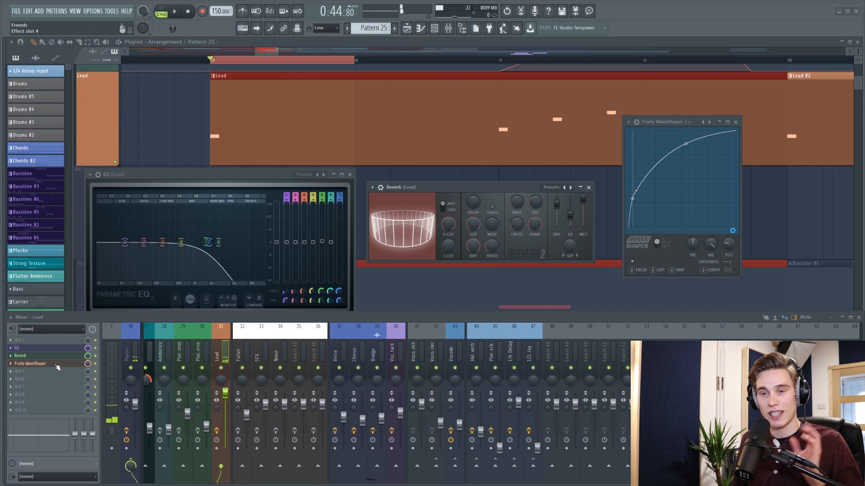
drag(47, 350, 85, 364)
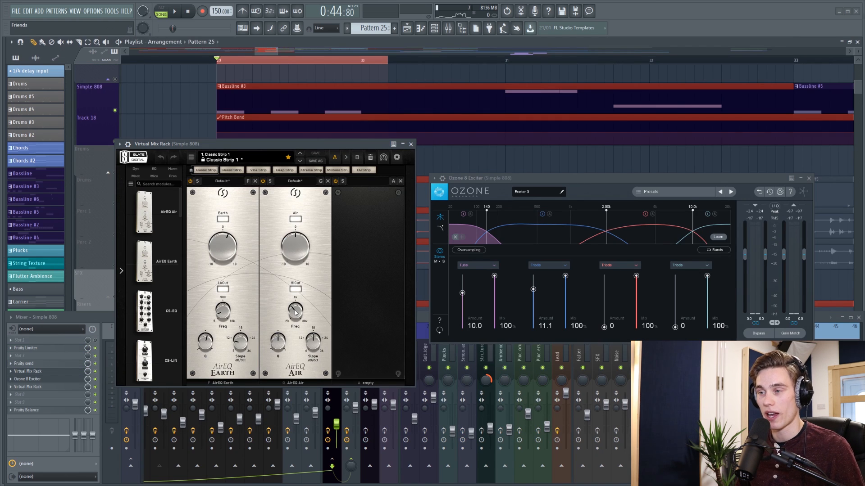
- Position the Simple 808 channel's Virtual Mix Rack window beside Ozone 8 Exciter and toggle the mute of the High bass channel
drag(254, 384, 226, 322)
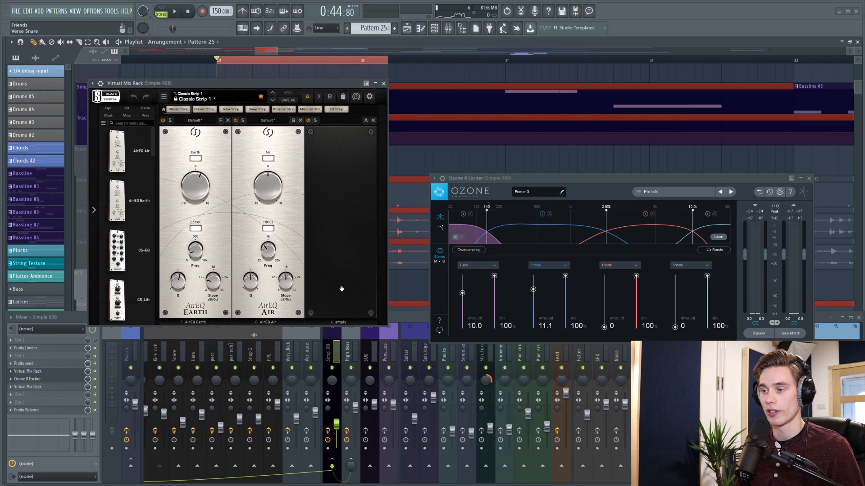
drag(272, 84, 283, 156)
mouse_move(281, 323)
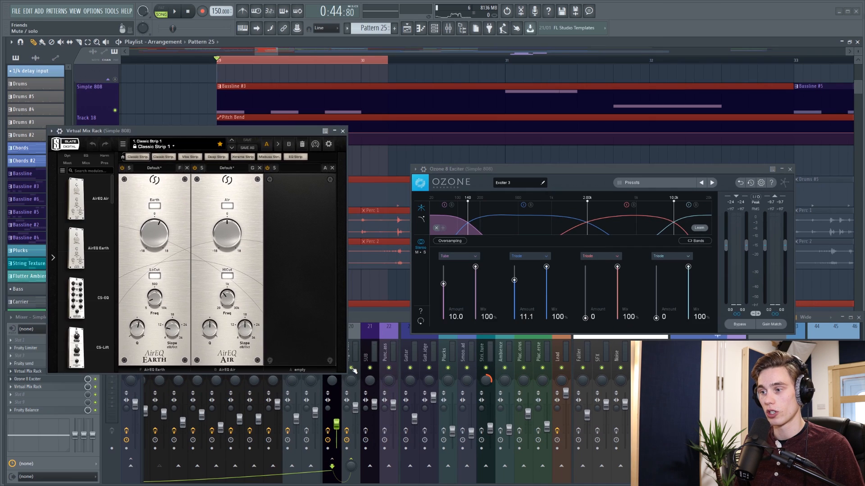
click(354, 370)
drag(280, 131, 334, 170)
- Audition the Simple 808 loop with Virtual Mix Rack placed before Ozone 8 Exciter, examining the filter and exciter settings
key(space)
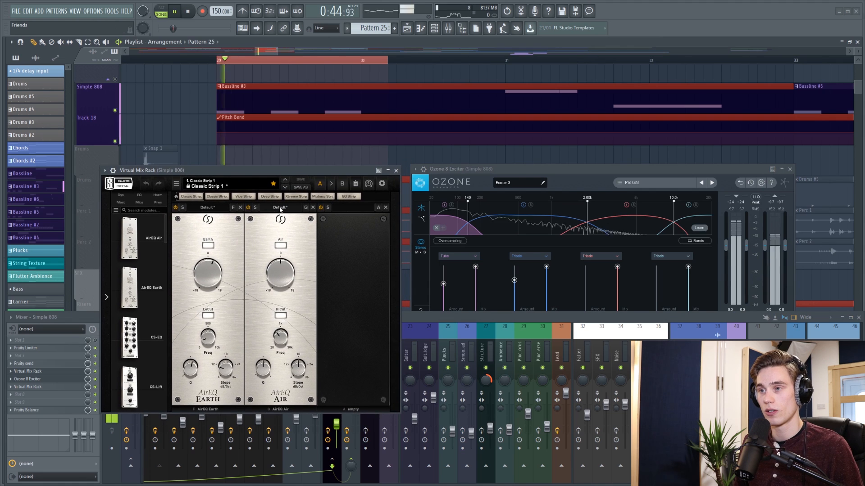
key(space)
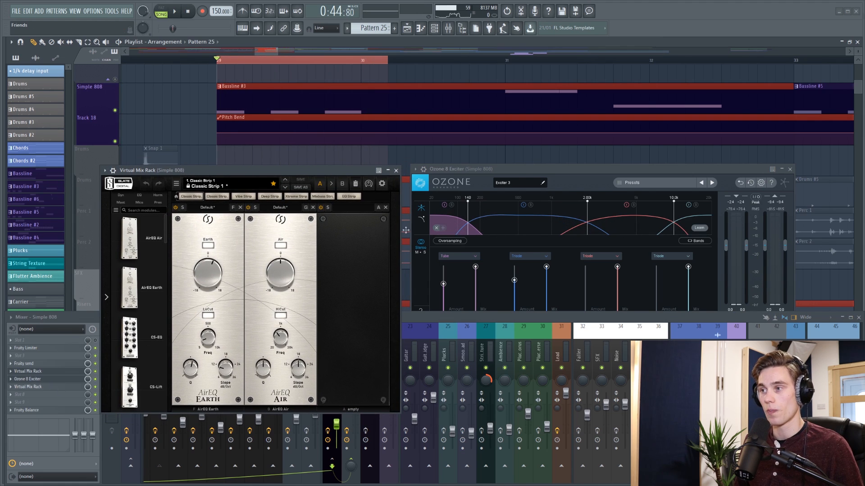
mouse_move(281, 338)
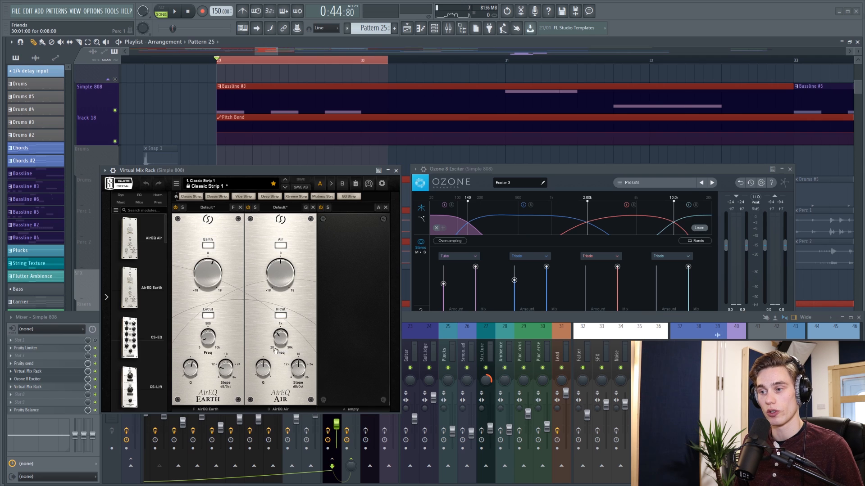
mouse_move(303, 372)
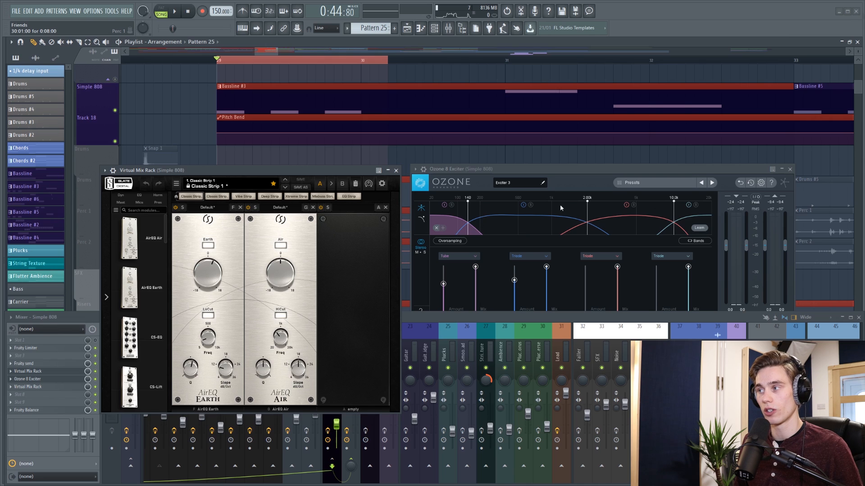
click(537, 307)
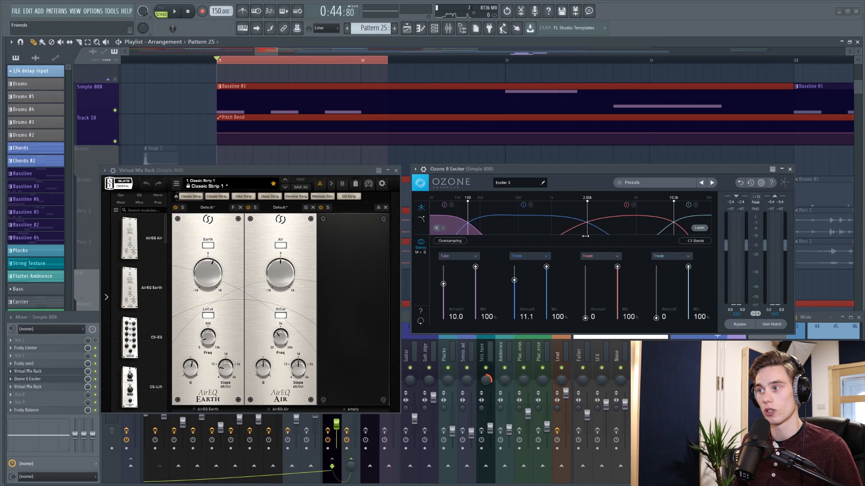
key(space)
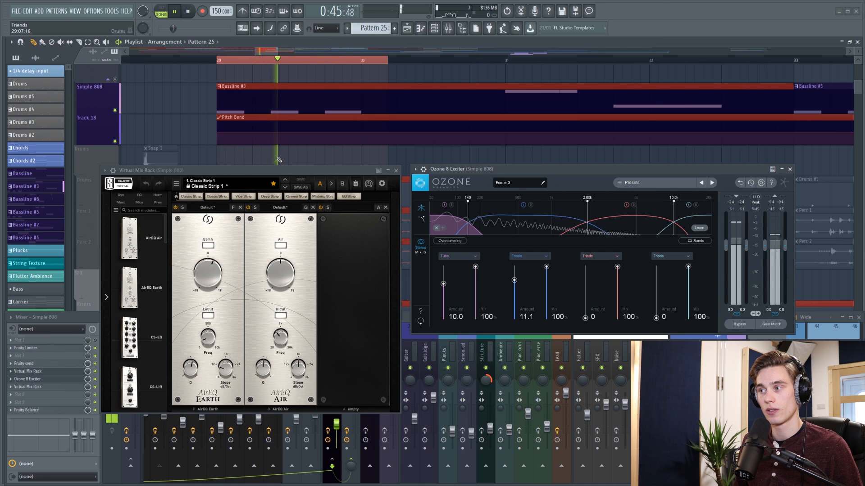
key(space)
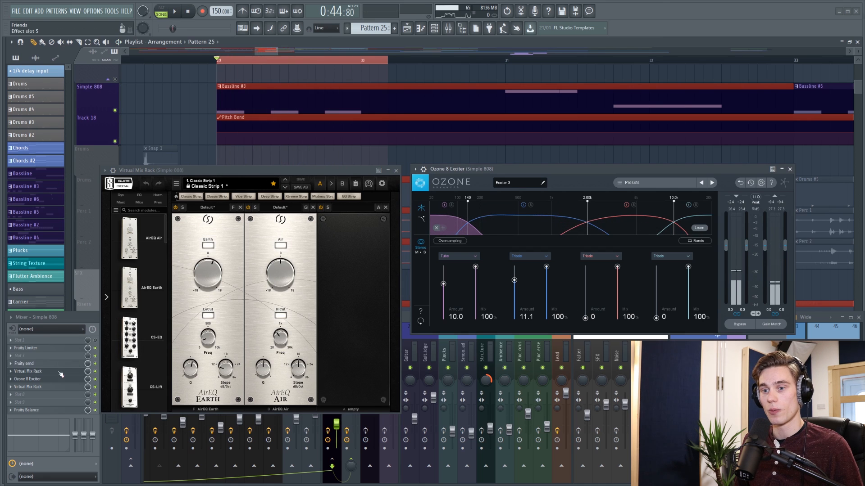
- Move Ozone 8 Exciter ahead of Virtual Mix Rack on the Simple 808 channel, swap their windows to match, and audition the loop
drag(52, 380, 34, 374)
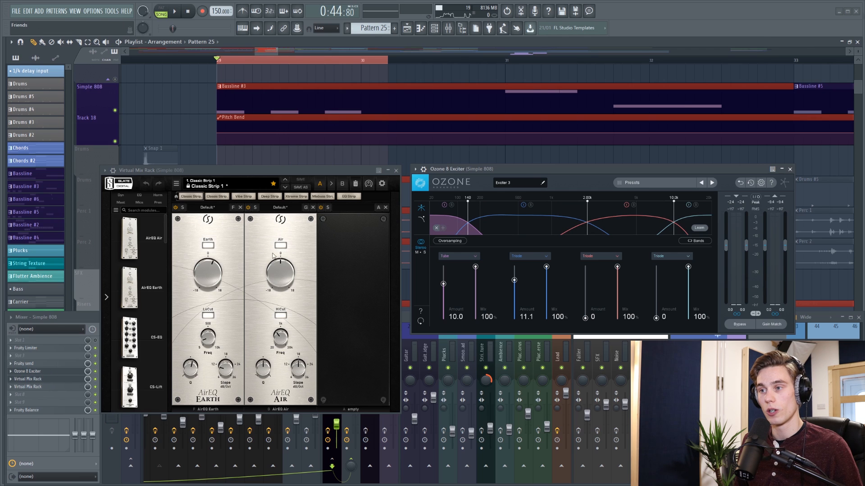
drag(276, 171, 257, 166)
drag(528, 188, 606, 105)
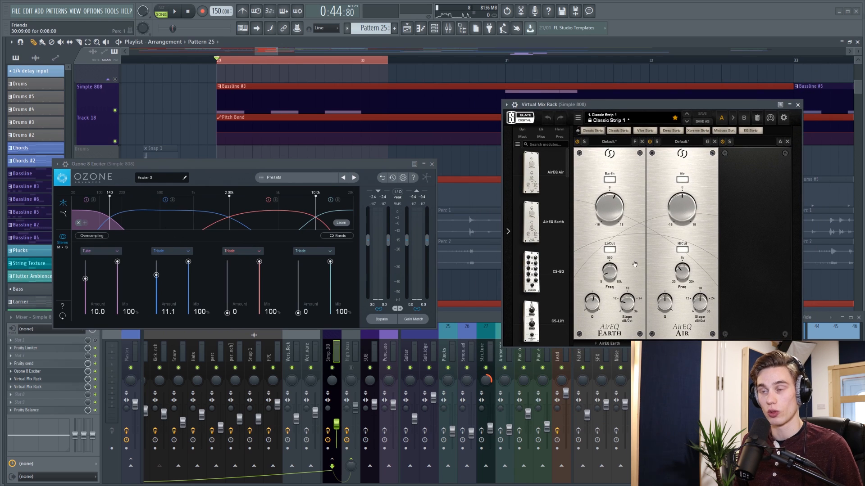
key(space)
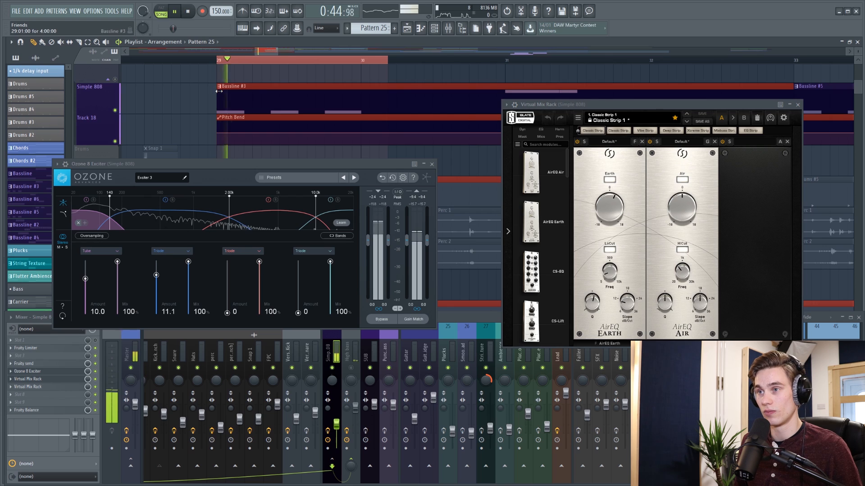
key(space)
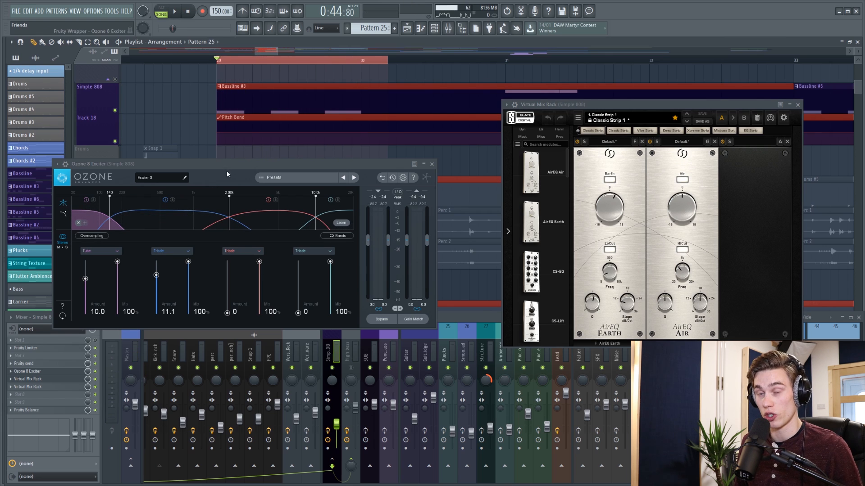
- Swap the two effects during playback, ending with Virtual Mix Rack before Ozone 8 Exciter, and close the Exciter window
key(space)
scroll(72, 373, down, 1)
scroll(72, 373, down, 1)
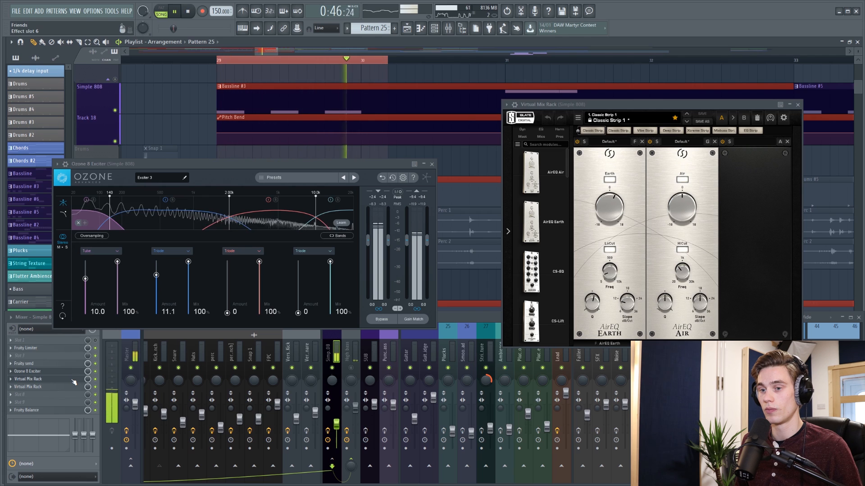
scroll(69, 380, up, 1)
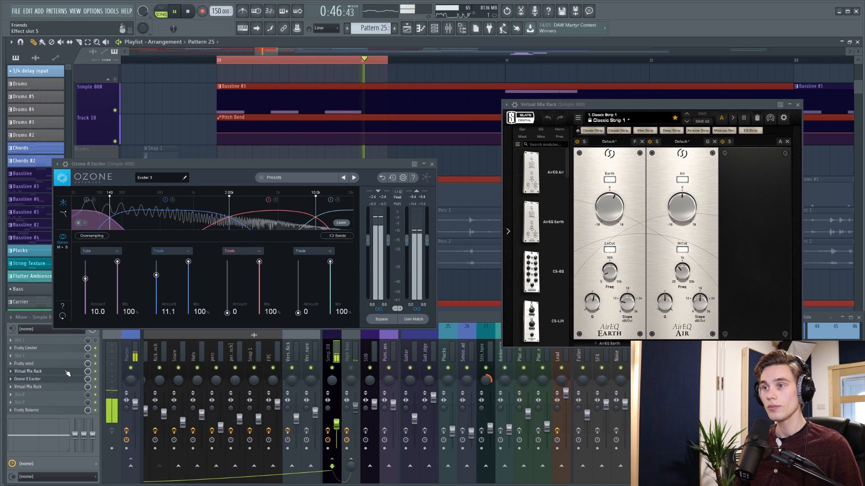
key(space)
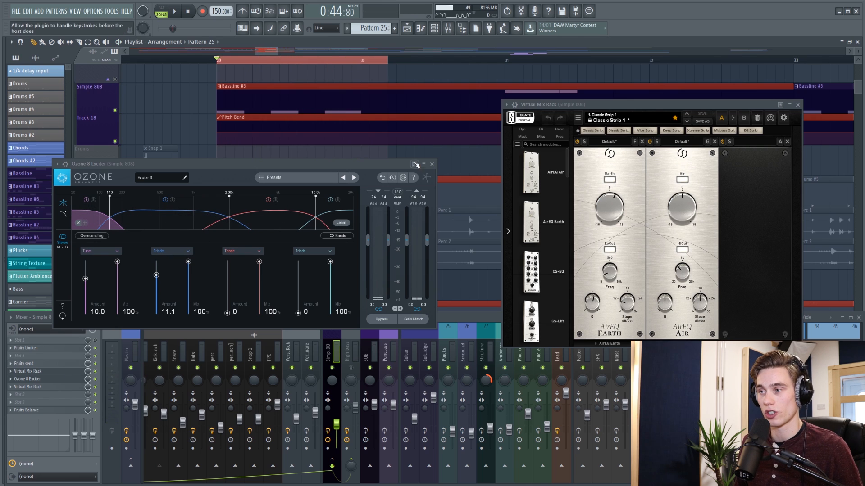
click(431, 164)
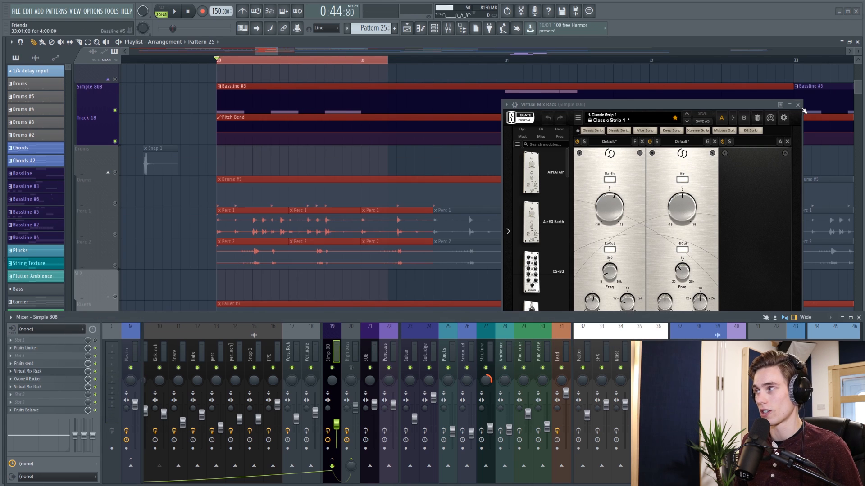
click(574, 234)
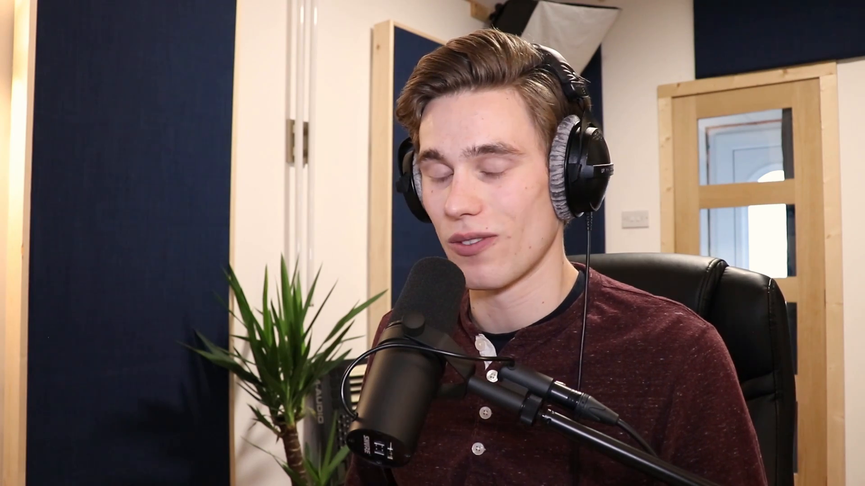